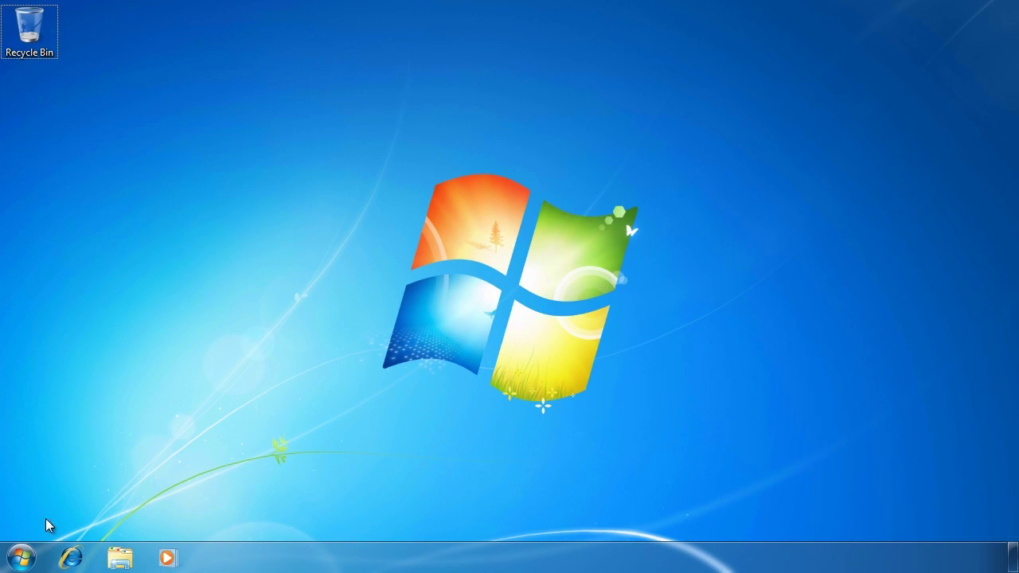
Go through Start, Control Panel and System and Security to the Windows Update page.
left_click(26, 551)
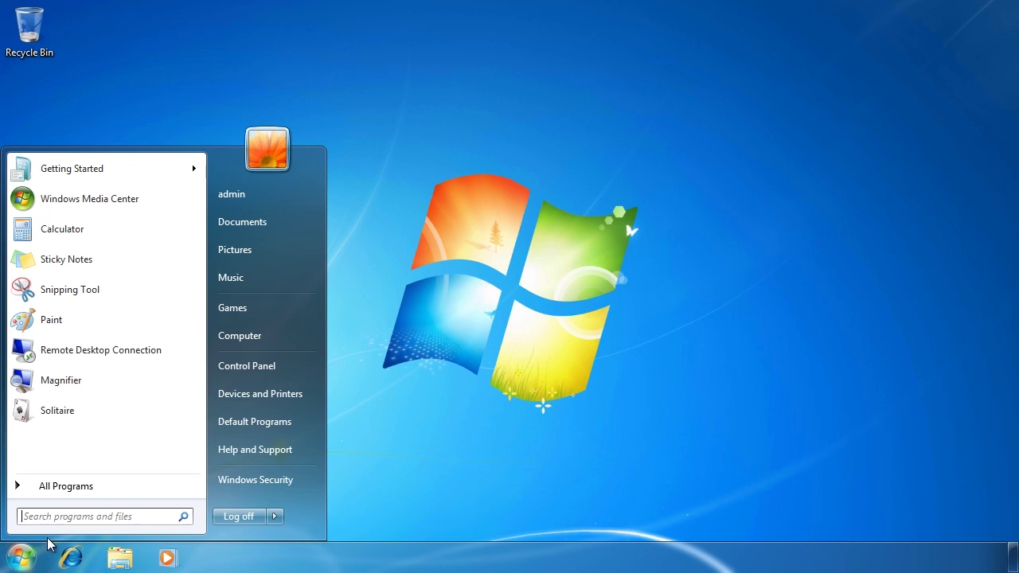
left_click(311, 375)
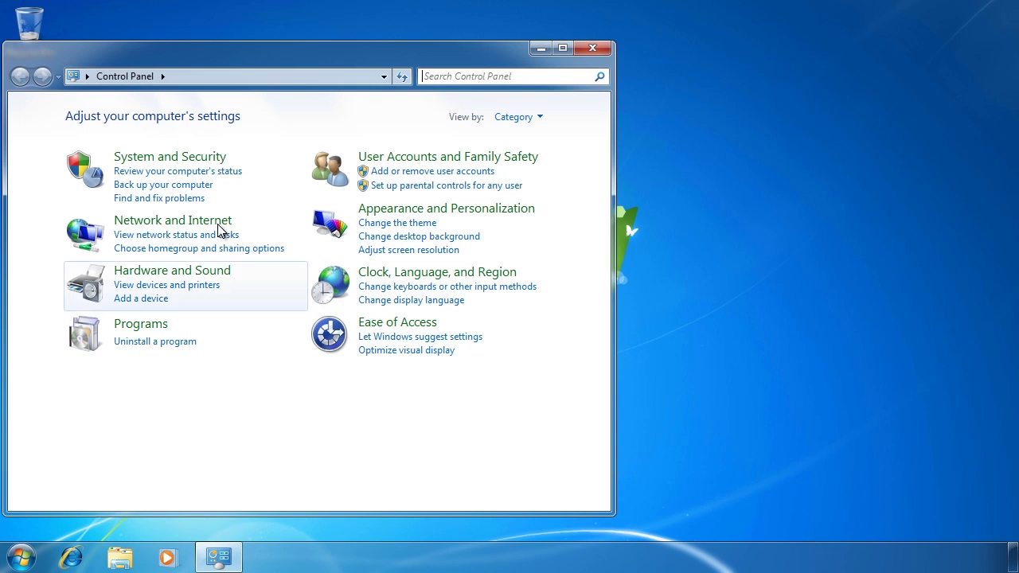
left_click(216, 163)
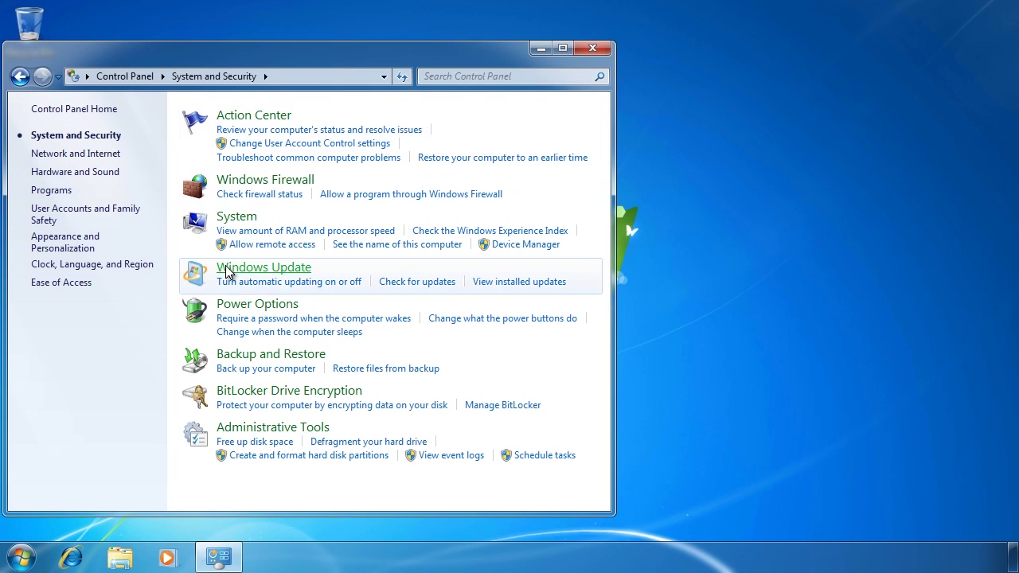
left_click(306, 275)
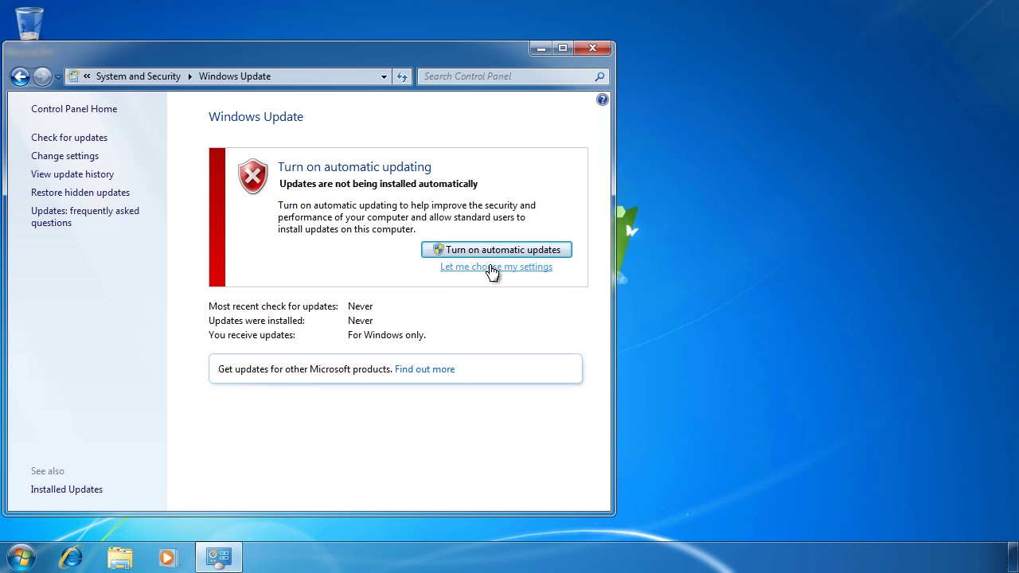
Choose 'Let me choose my settings' to configure Windows Update manually.
left_click(446, 268)
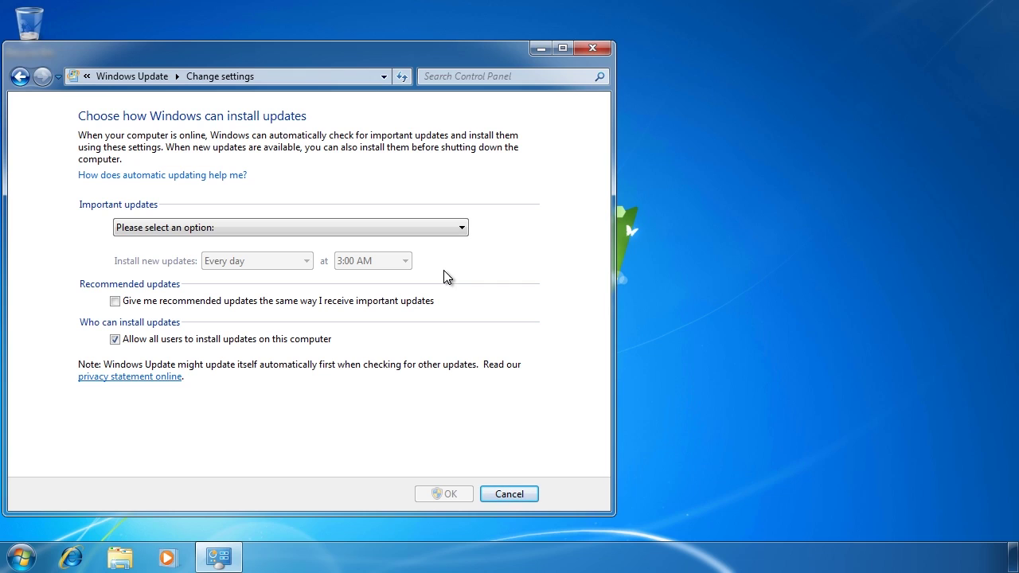
Set important updates to 'Install updates automatically (recommended)'.
left_click(418, 228)
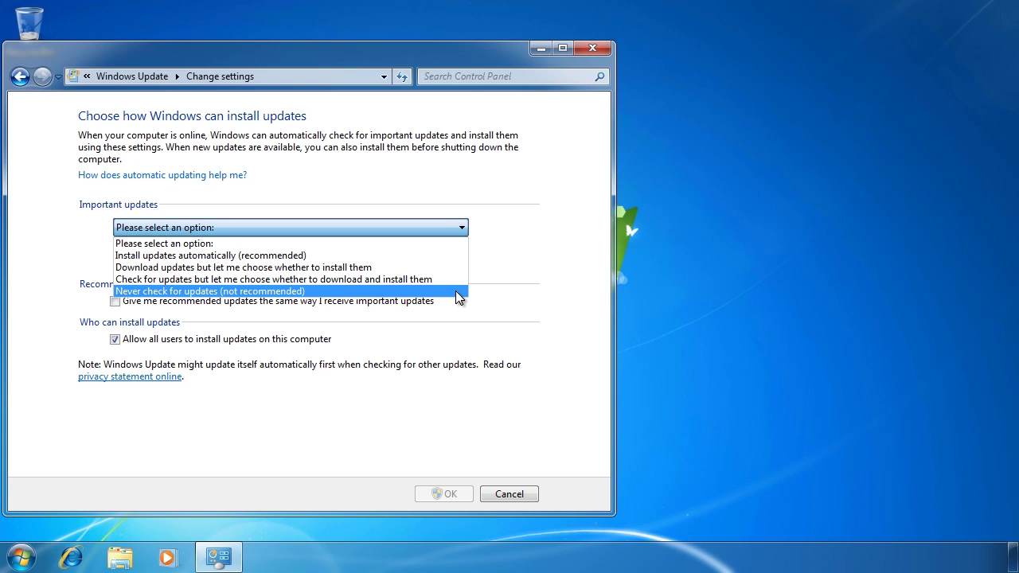
left_click(285, 255)
key("Tab")
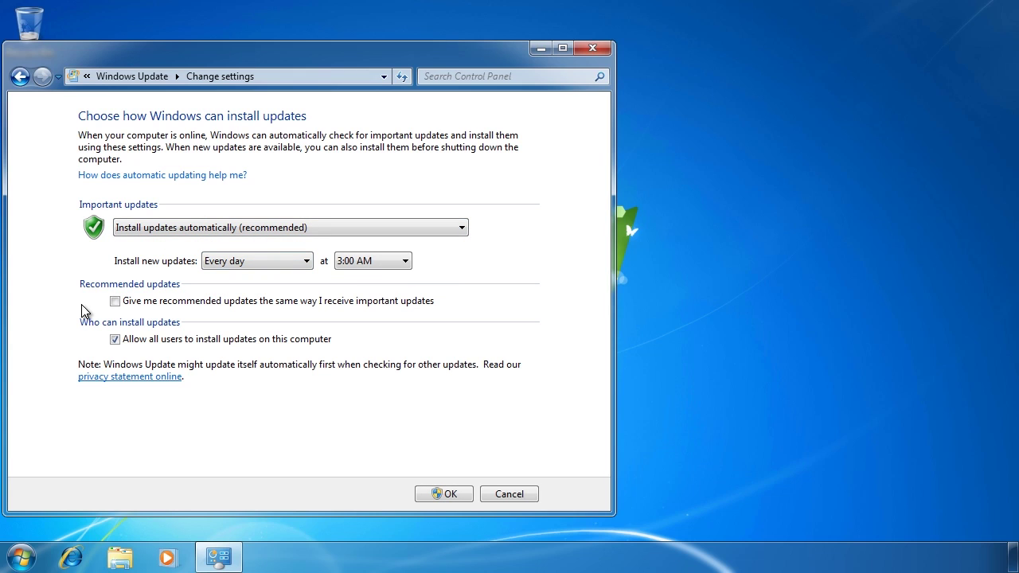
Keep the schedule at every day, 3:00 AM, and save the update settings.
left_click(267, 261)
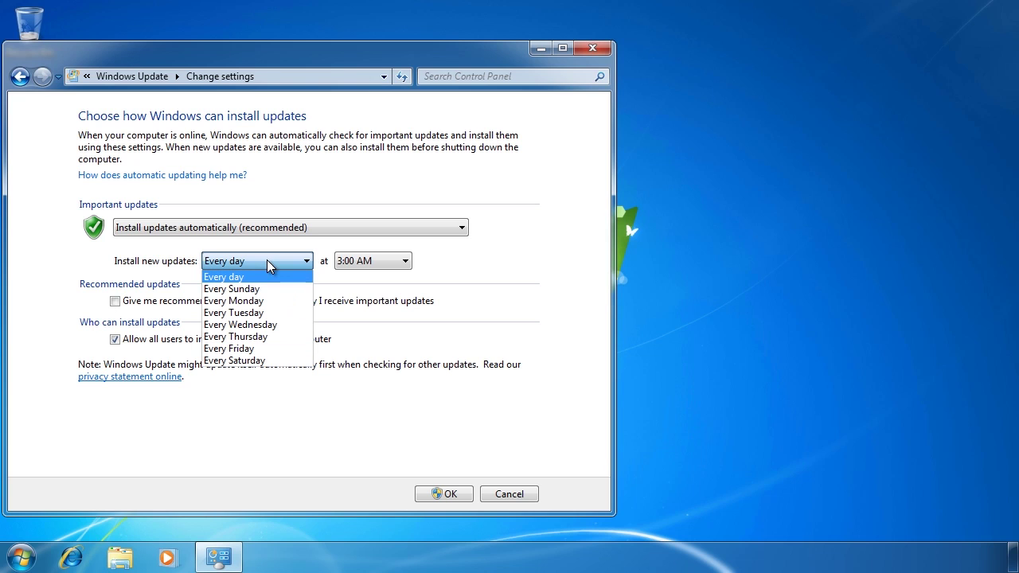
left_click(402, 262)
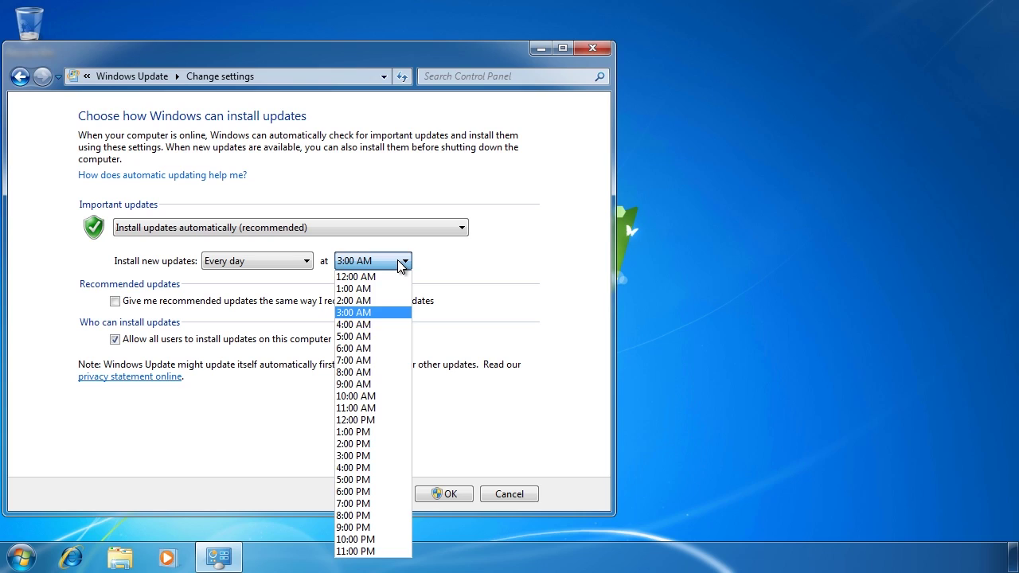
left_click(403, 263)
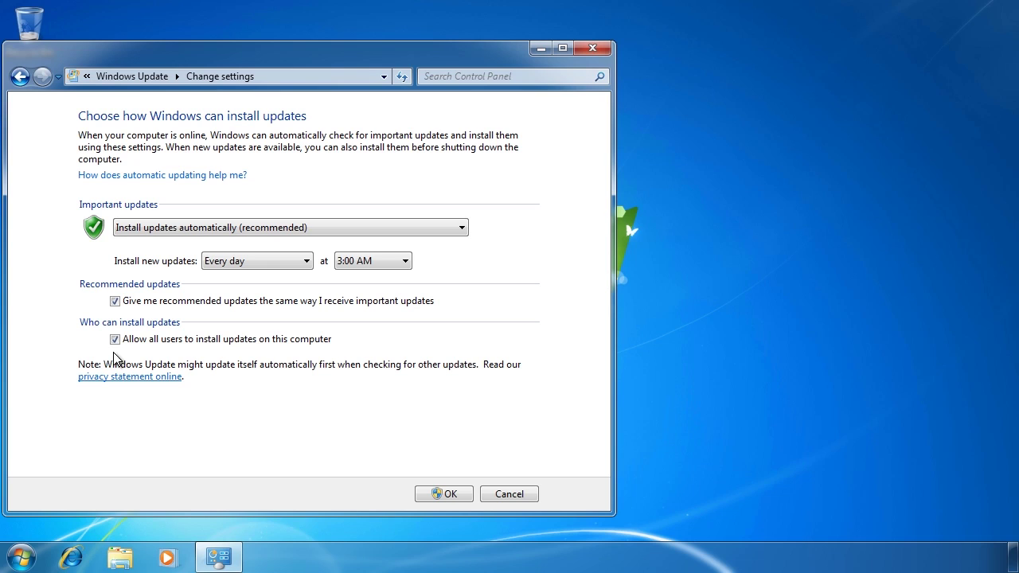
left_click(453, 493)
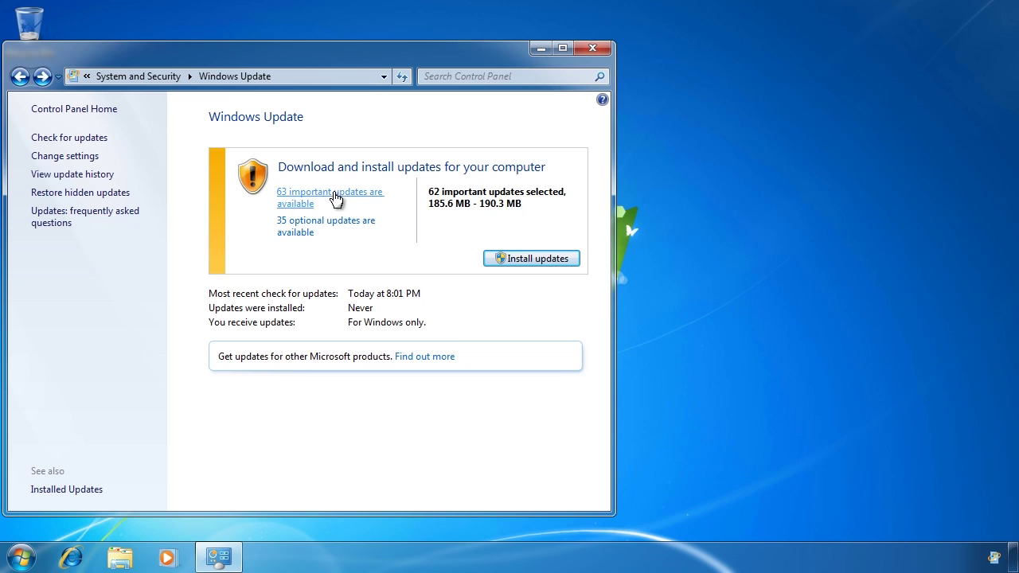
List the 63 important updates and review the .NET Framework 3.5.1 and security update details.
left_click(368, 196)
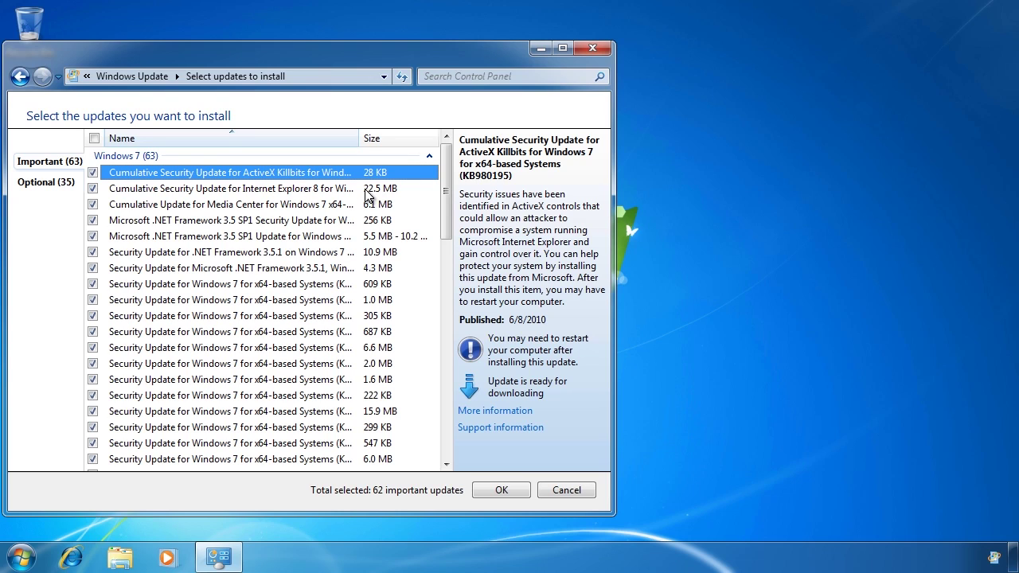
left_click(261, 268)
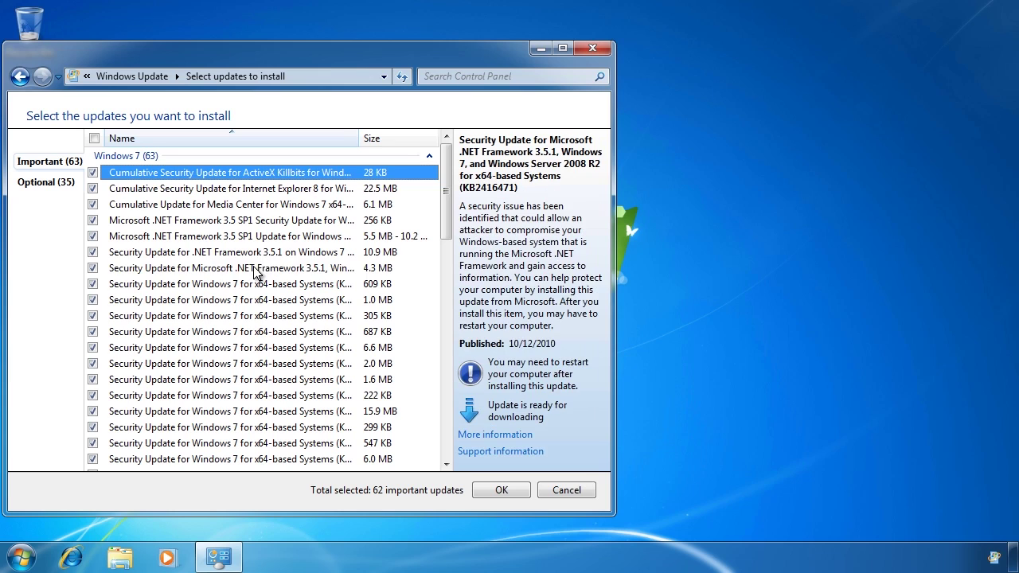
left_click(239, 317)
left_click(248, 363)
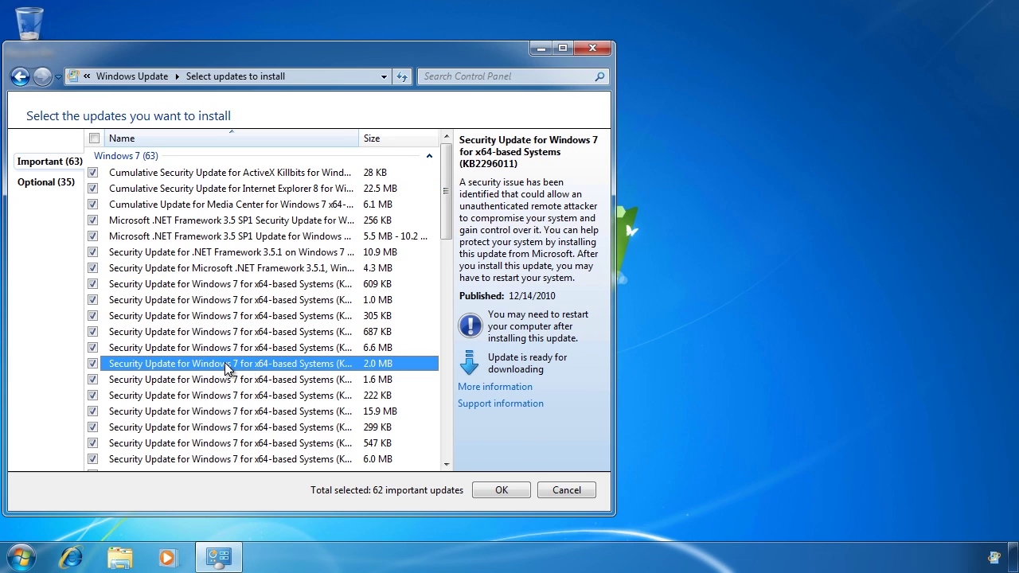
Untick the 1.6 MB, 15.9 MB, 547 KB and 6.0 MB security updates, plus KB2467023 and KB977074.
left_click(92, 380)
left_click(92, 411)
left_click(92, 443)
left_click(93, 459)
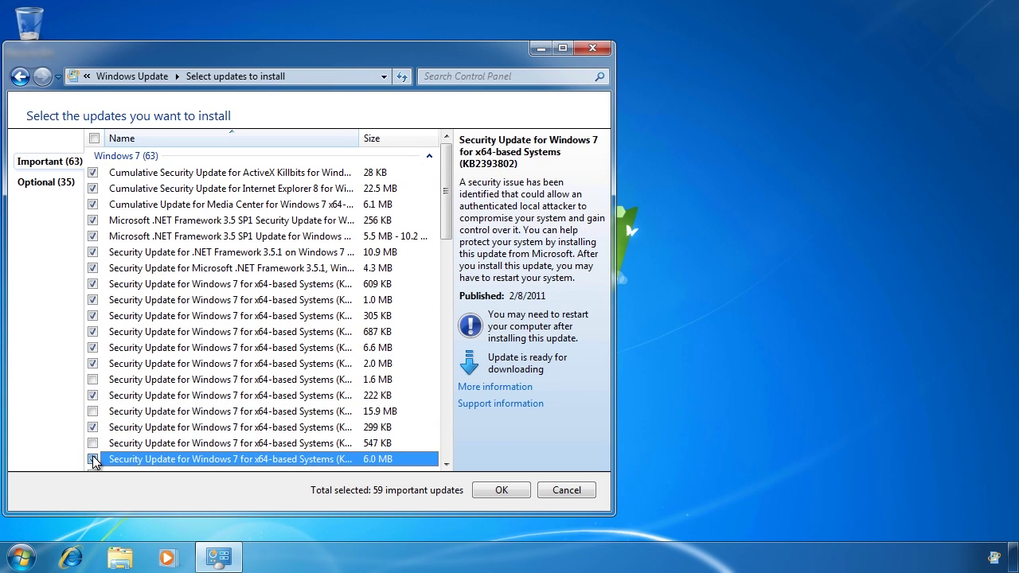
left_click_drag(445, 182, 445, 398)
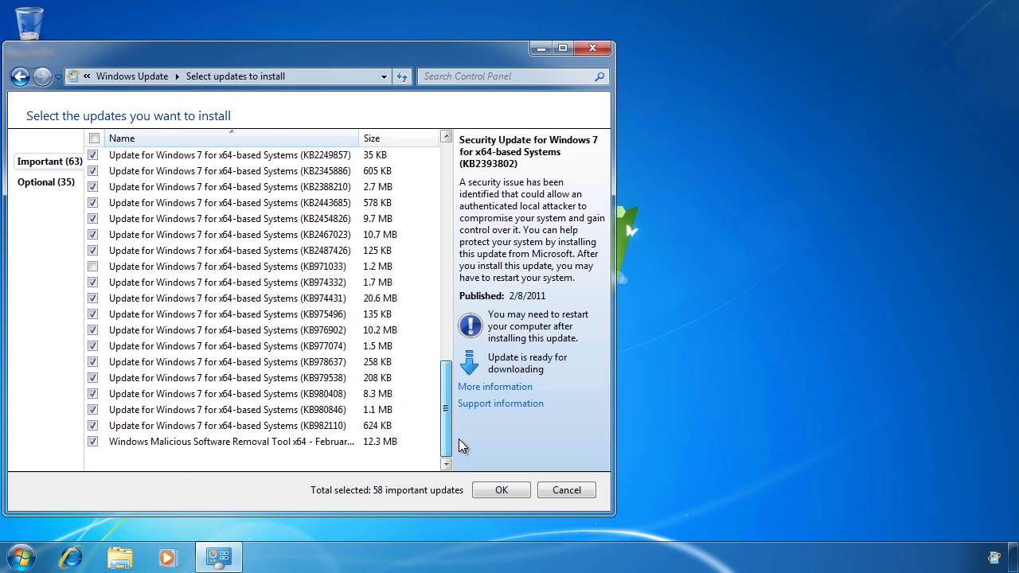
left_click(93, 235)
left_click(93, 346)
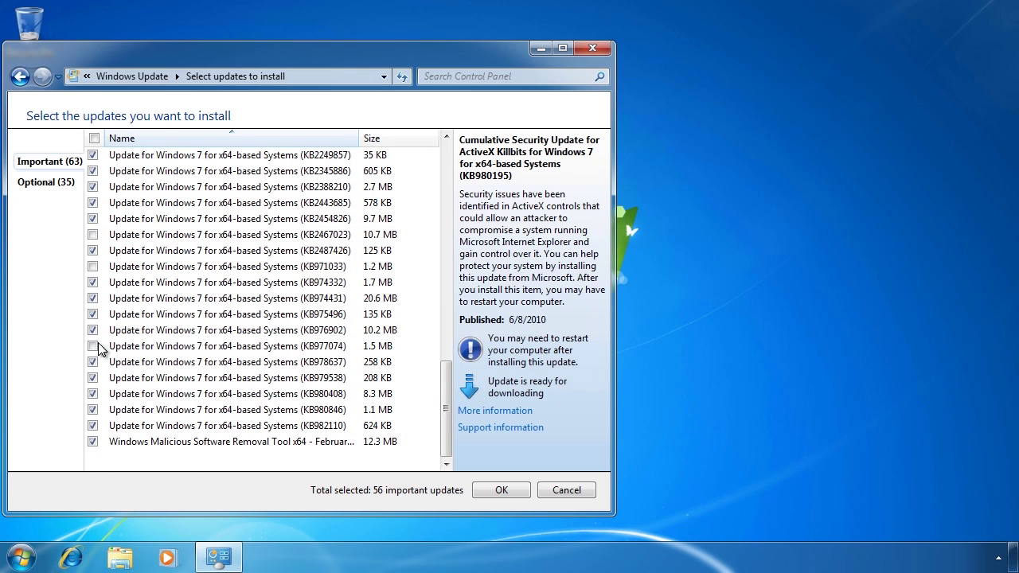
Hide KB982110 and the Malicious Software Removal Tool, then view the optional updates.
left_click(197, 427)
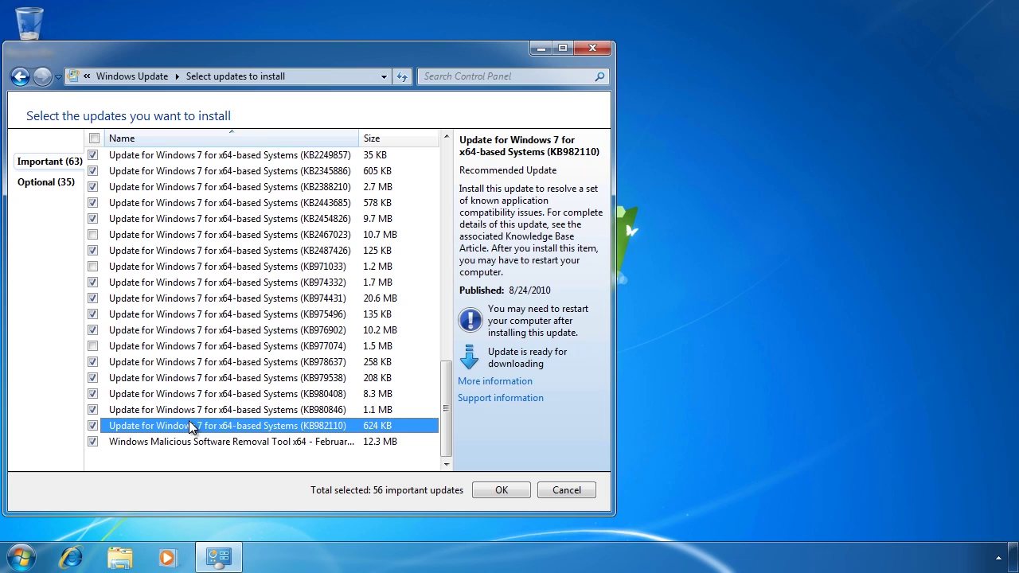
right_click(189, 421)
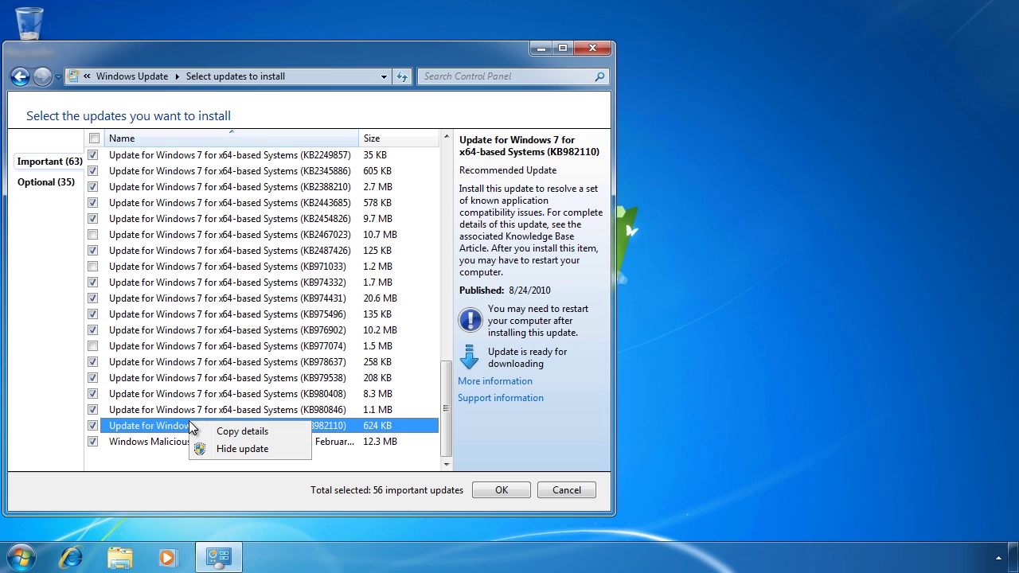
left_click(280, 449)
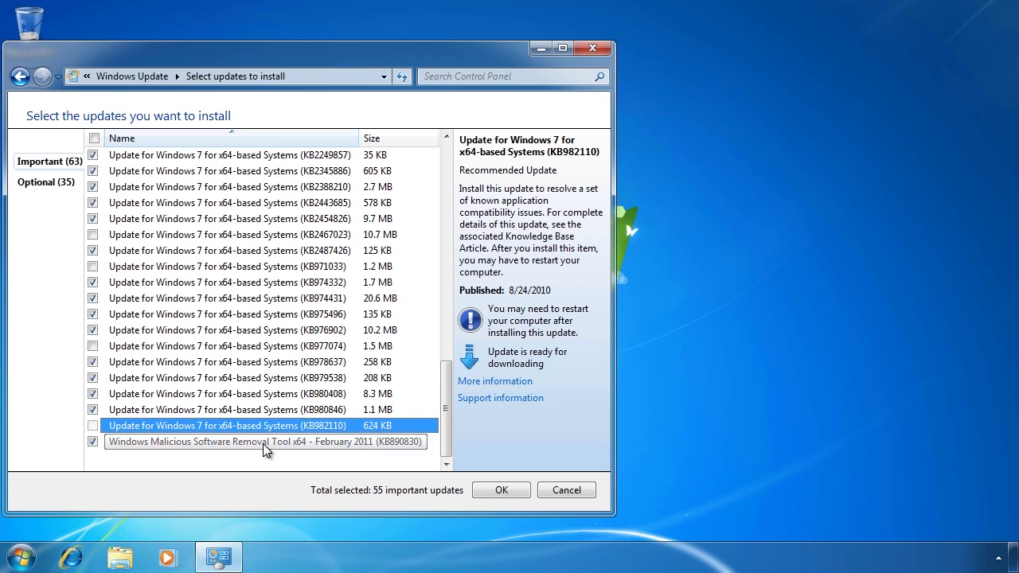
right_click(263, 443)
left_click(317, 473)
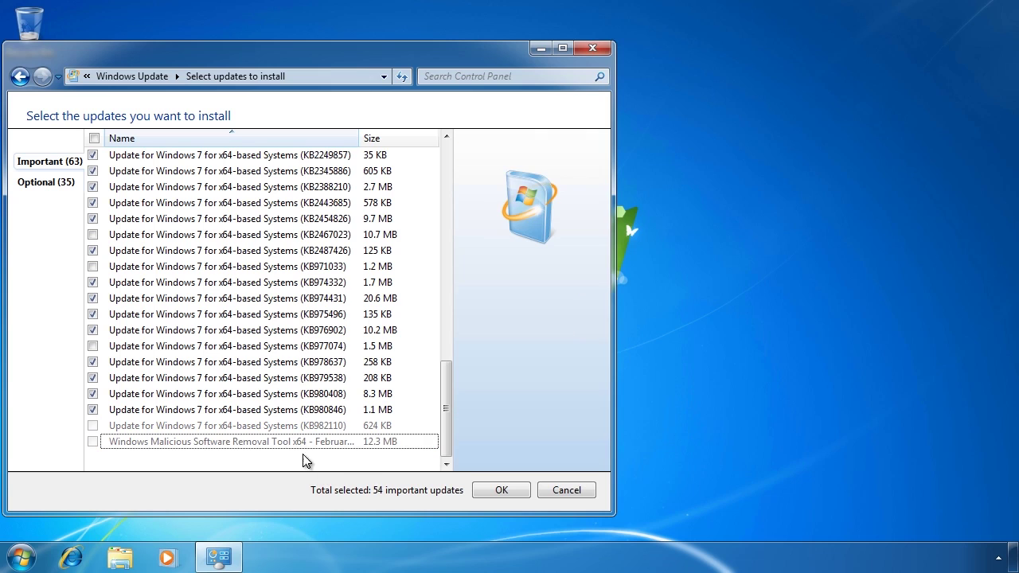
left_click(36, 184)
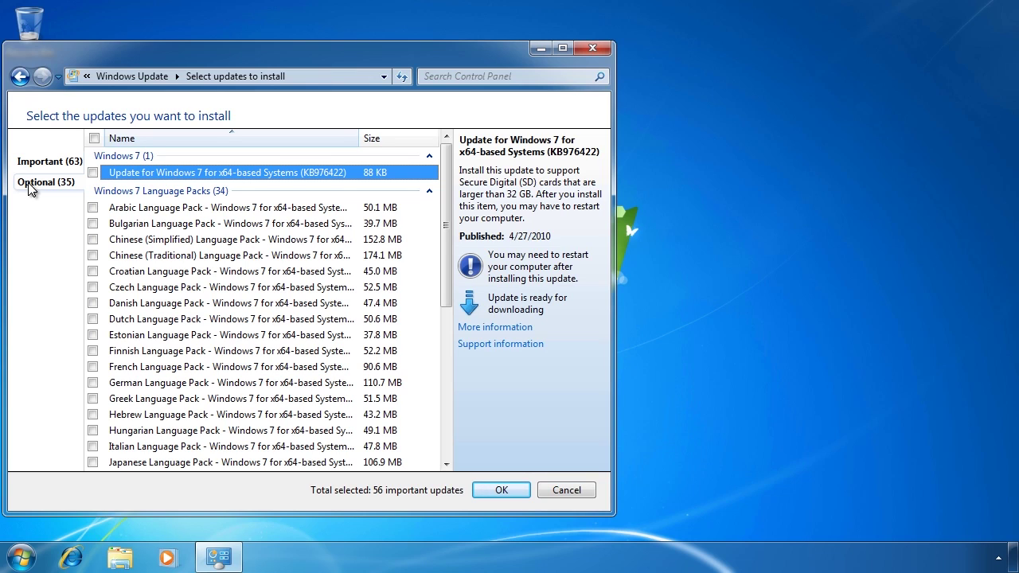
Confirm the 56 chosen updates, accept the license terms, and start their download.
left_click(516, 490)
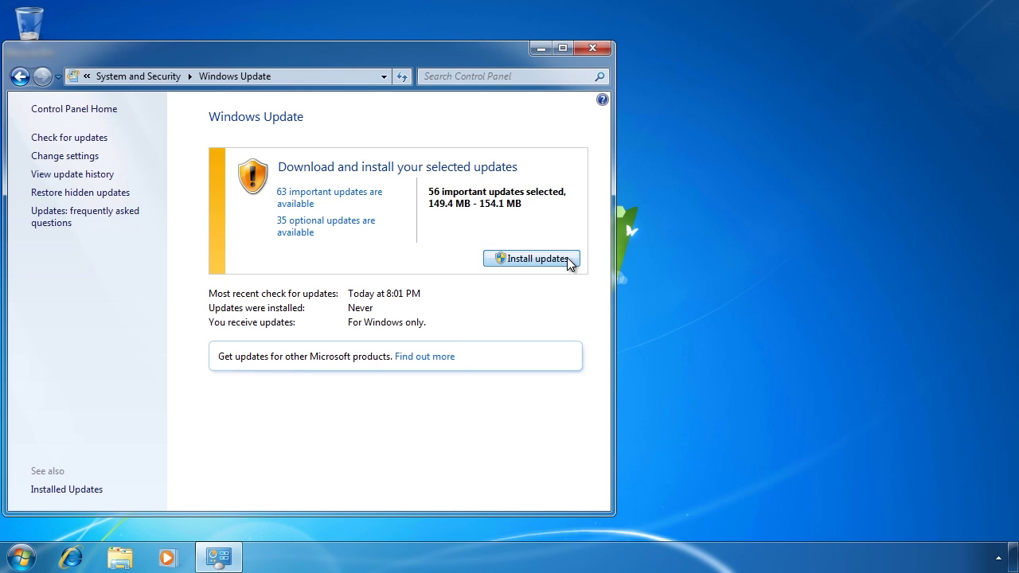
left_click(569, 260)
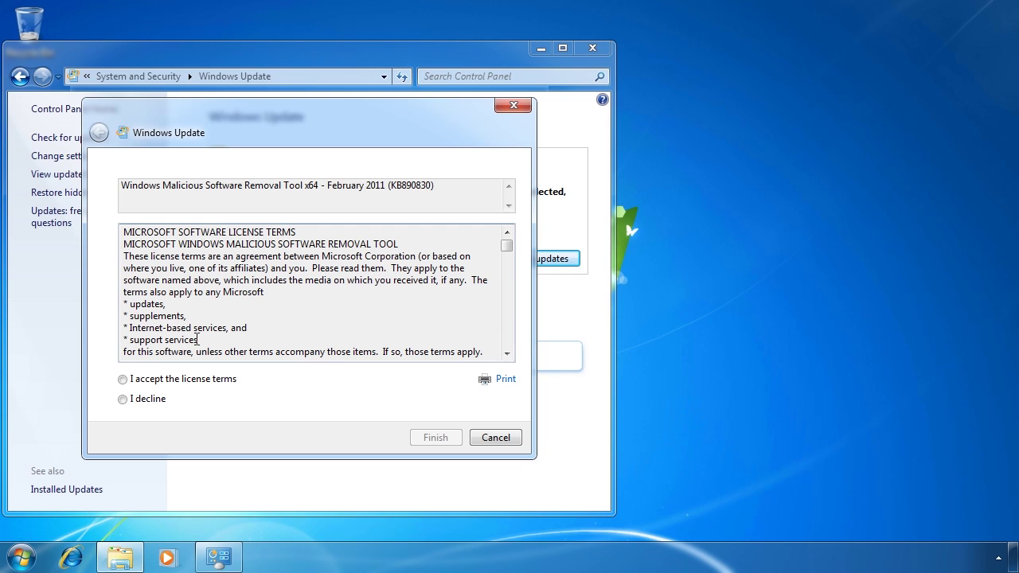
left_click(123, 379)
left_click(458, 438)
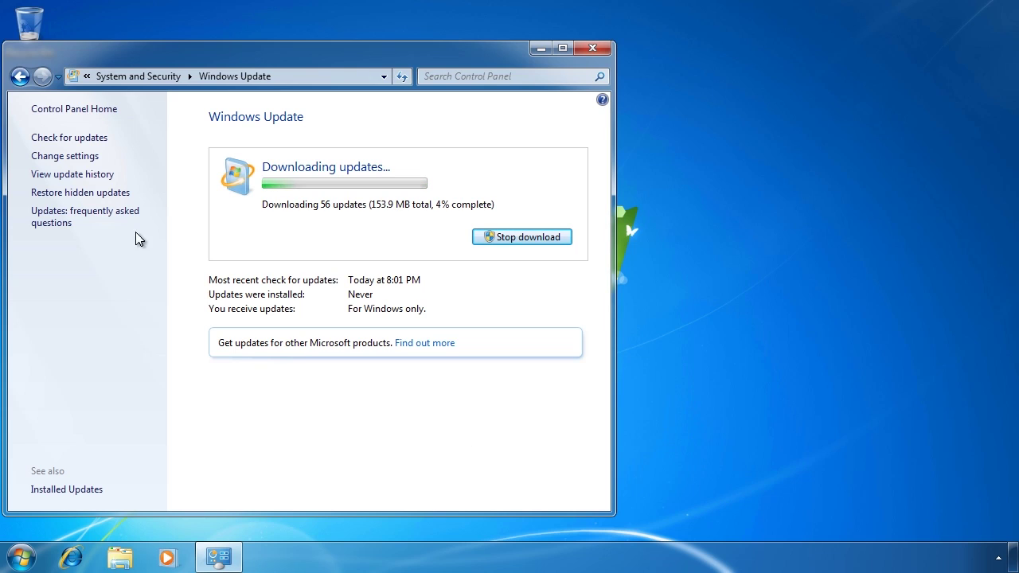
Check the update history, then return and list the hidden updates KB982110 and the Malicious Software Removal Tool.
left_click(37, 175)
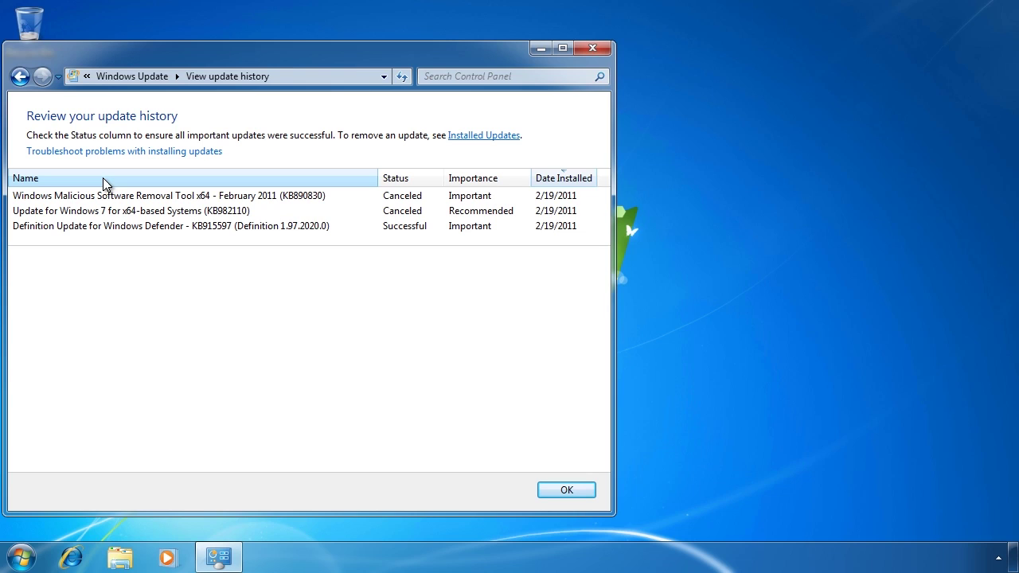
left_click(20, 77)
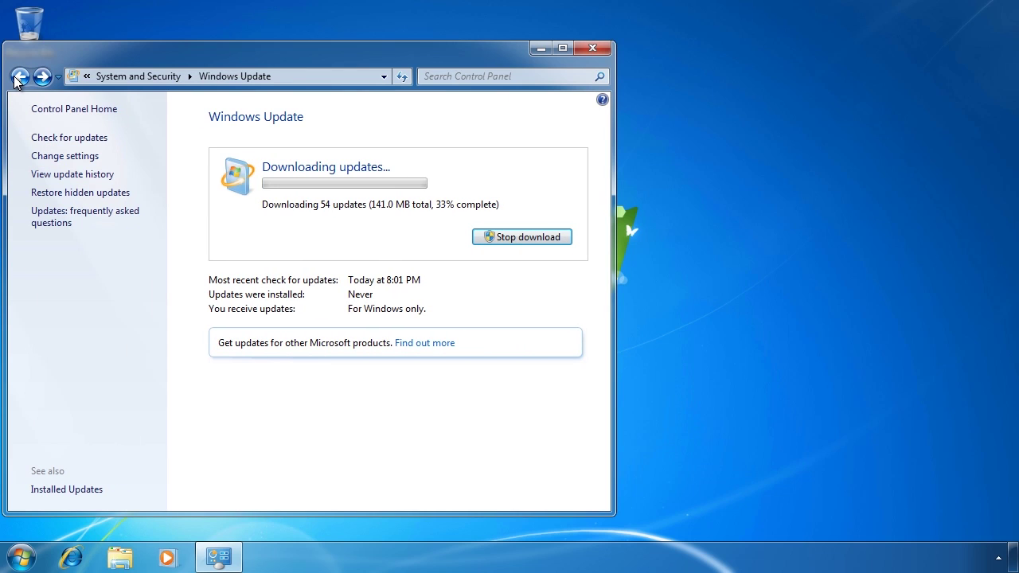
left_click(43, 195)
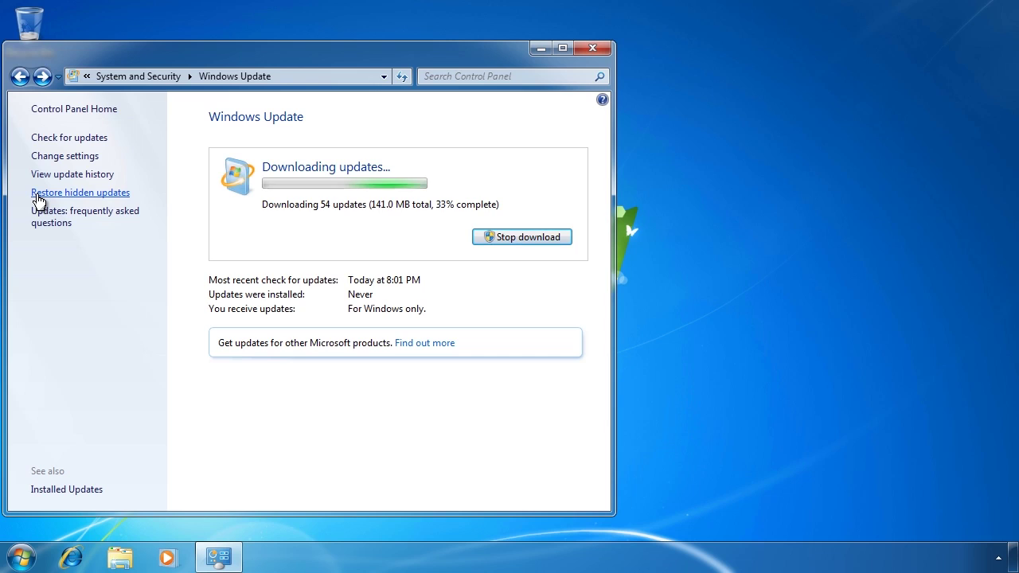